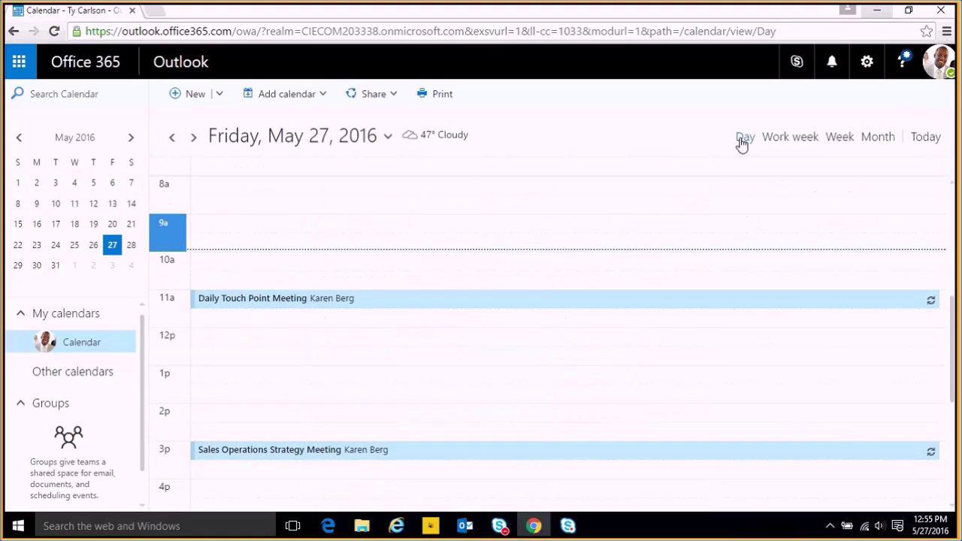
Switch the calendar through the work week and week views to the month view
{"action": "left_click", "coordinate": [778, 143]}
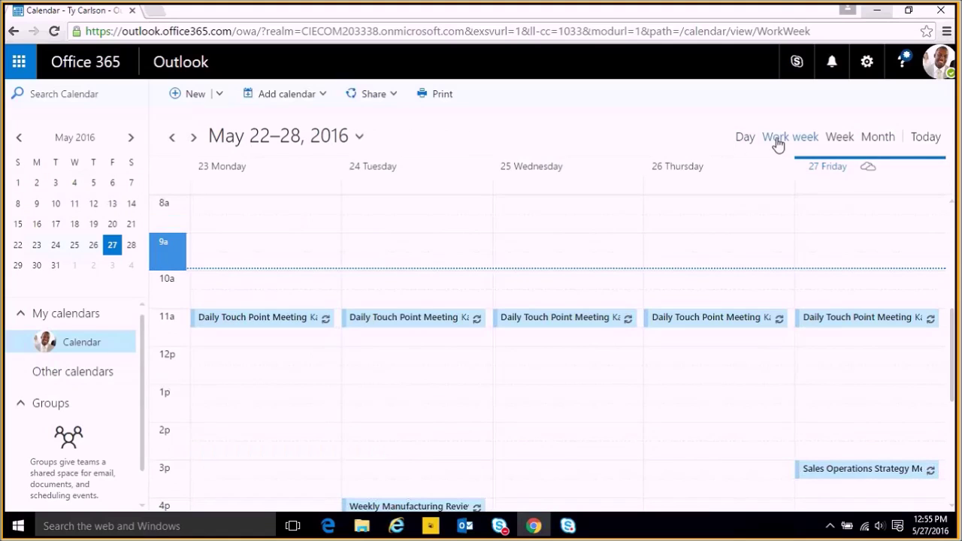
{"action": "left_click", "coordinate": [842, 140]}
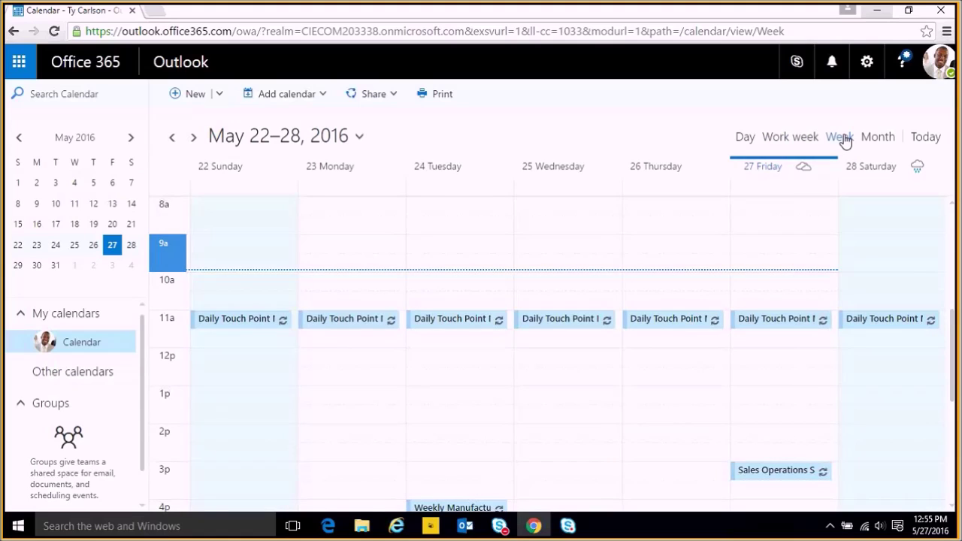
{"action": "left_click", "coordinate": [876, 136]}
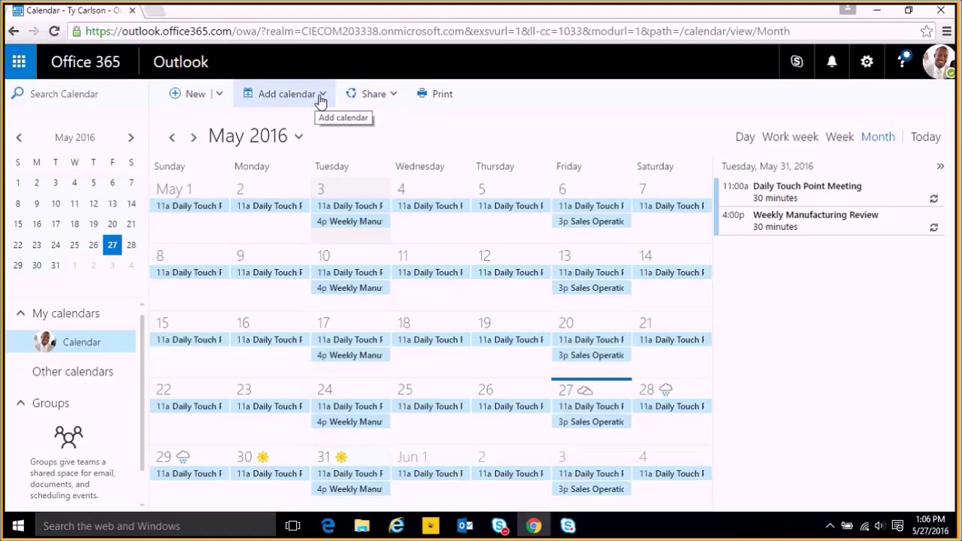
{"action": "left_click", "coordinate": [321, 94]}
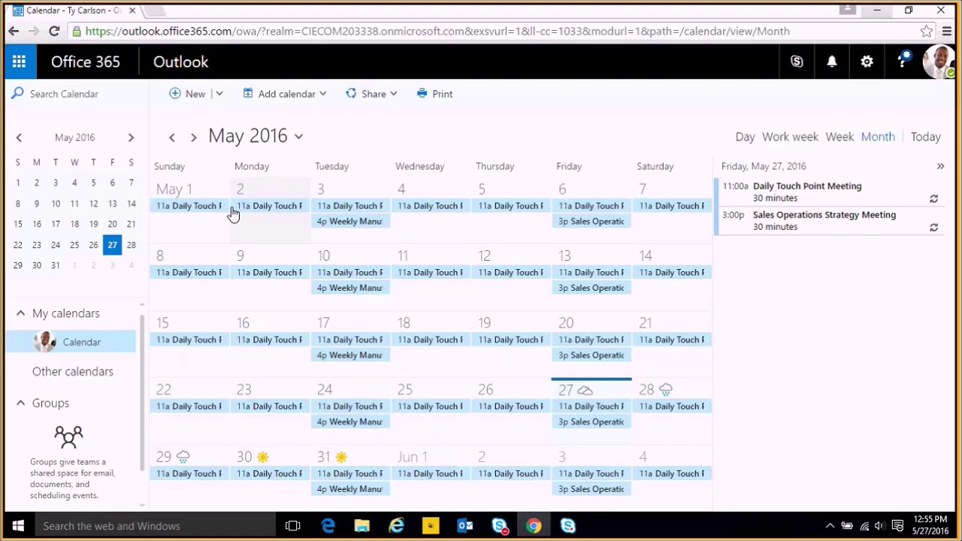
Create a new calendar event titled "Lunch", leaving its location empty
{"action": "left_click", "coordinate": [221, 94]}
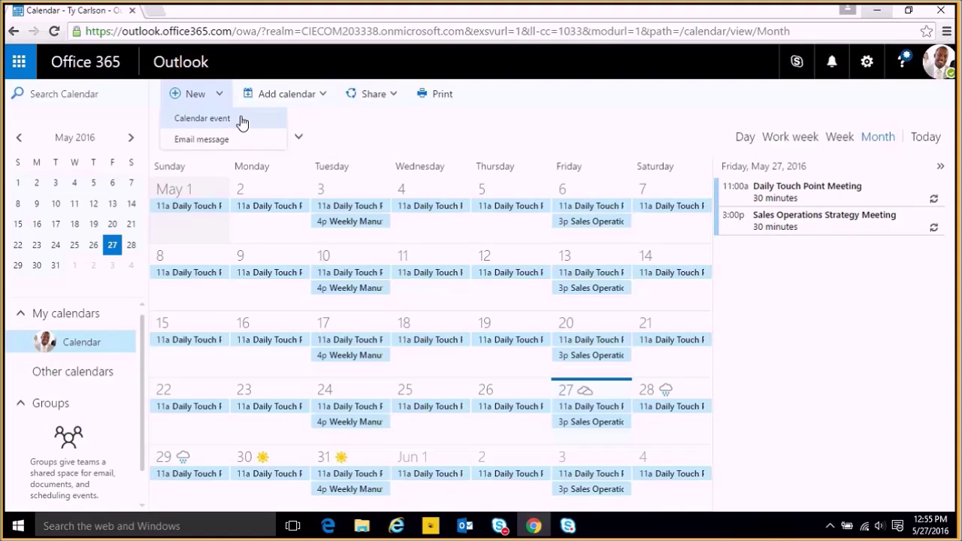
{"action": "left_click", "coordinate": [241, 123]}
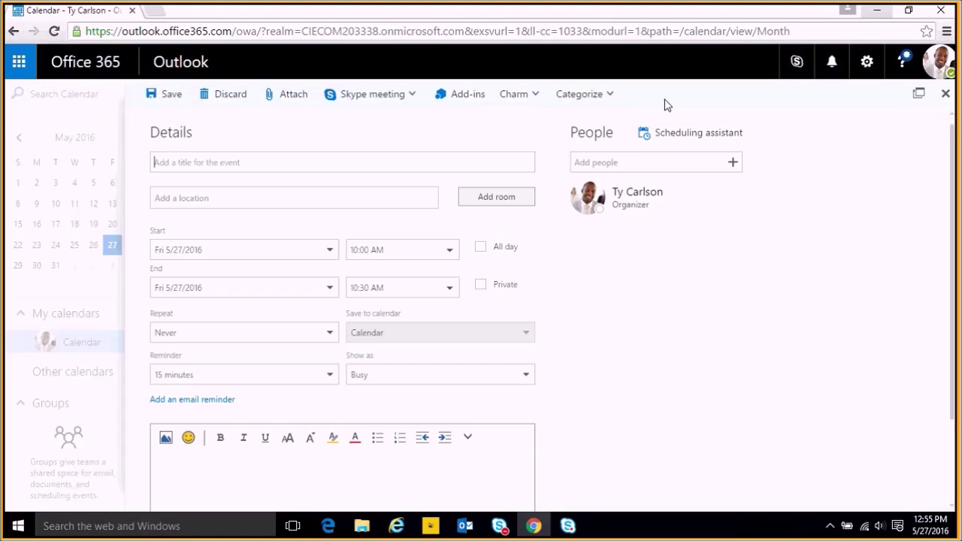
{"action": "type", "text": "Lunch"}
{"action": "left_click", "coordinate": [373, 195]}
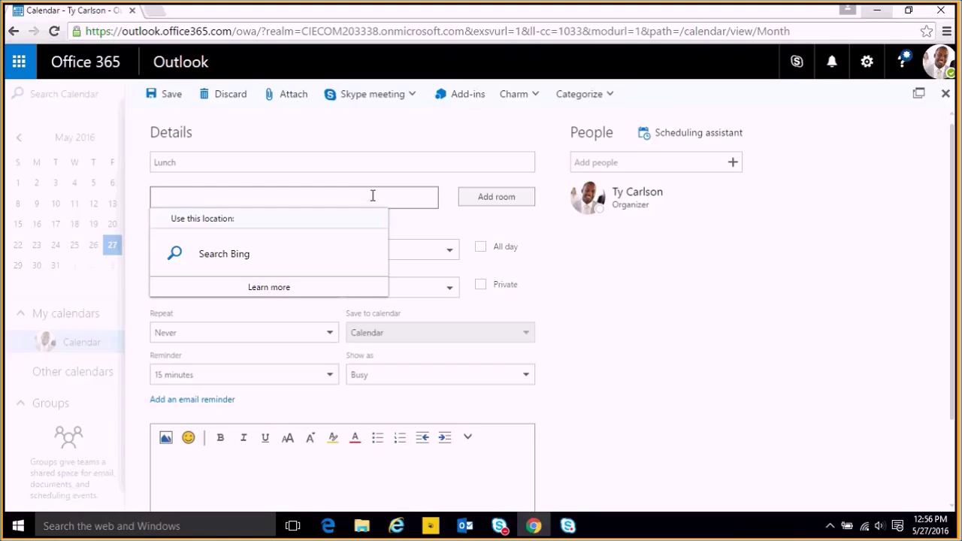
{"action": "left_click", "coordinate": [436, 224]}
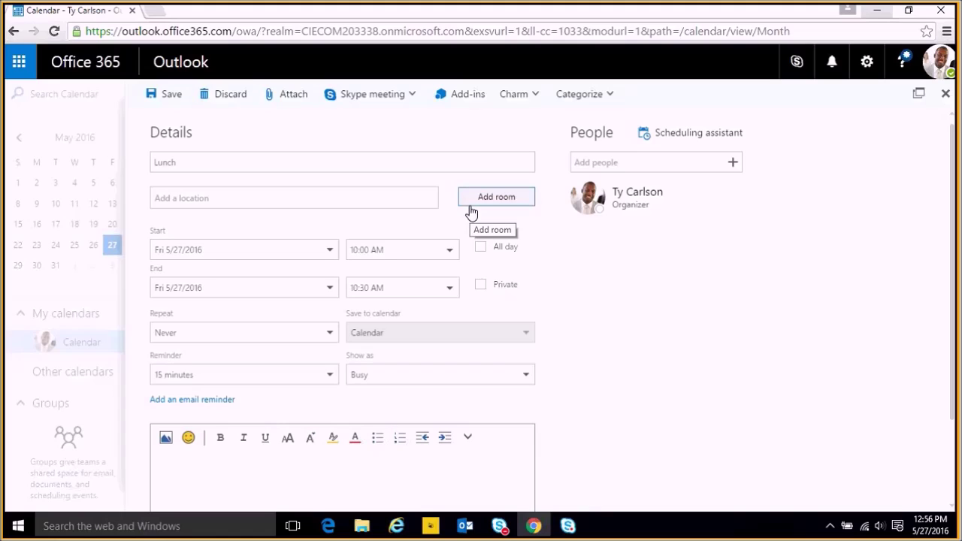
Set the event's start to Tuesday 5/31/2016 at 12:00 PM
{"action": "left_click", "coordinate": [329, 251]}
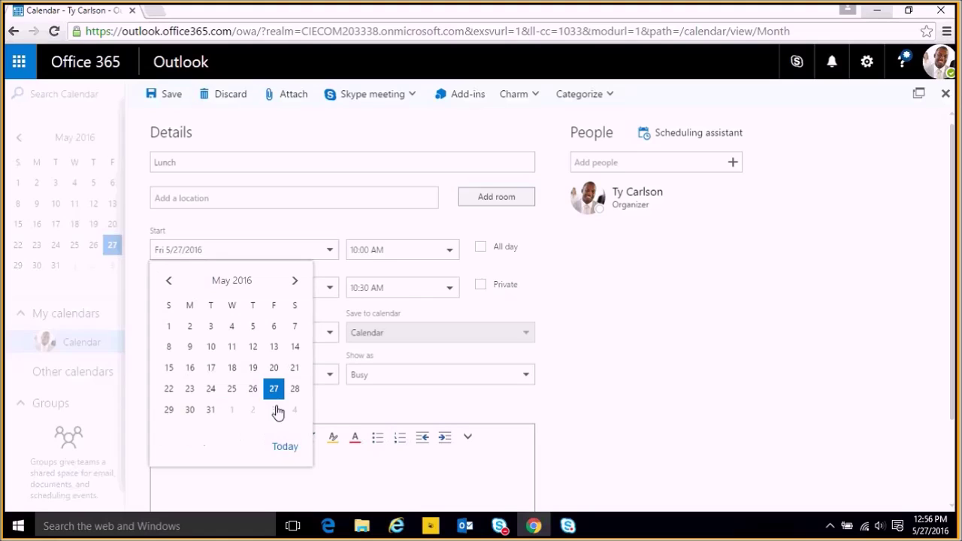
{"action": "left_click", "coordinate": [211, 410]}
{"action": "left_click", "coordinate": [447, 252]}
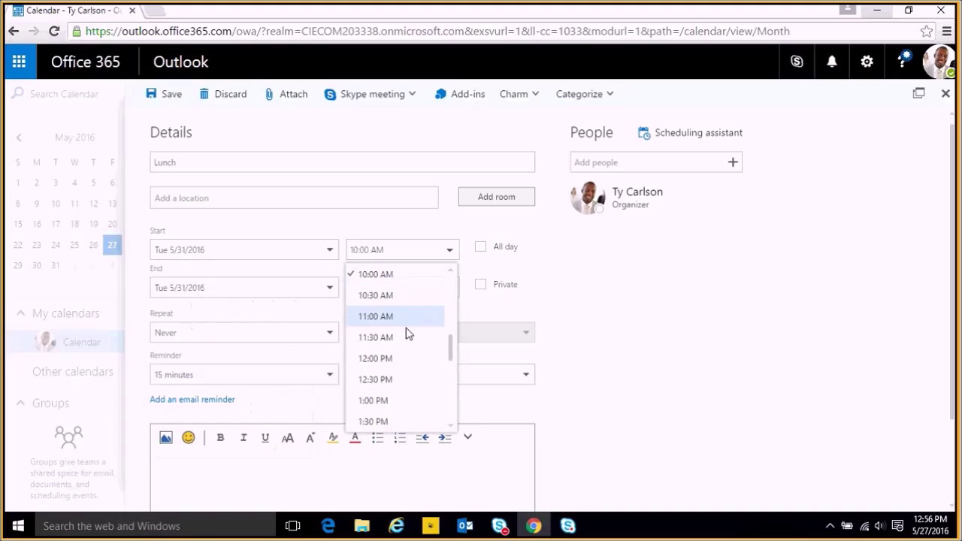
{"action": "left_click", "coordinate": [406, 359]}
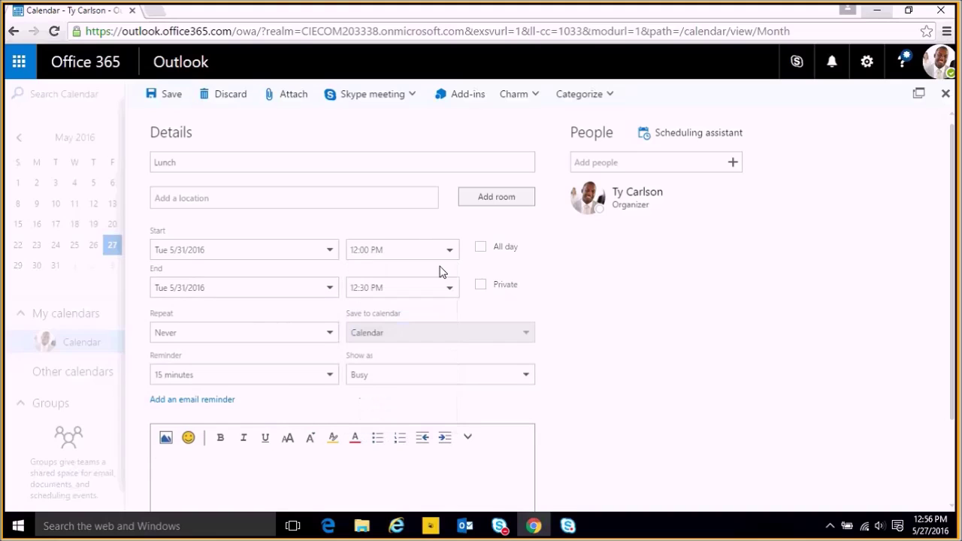
Try out the All day and Private options for the event, turning each on and back off
{"action": "left_click", "coordinate": [482, 249]}
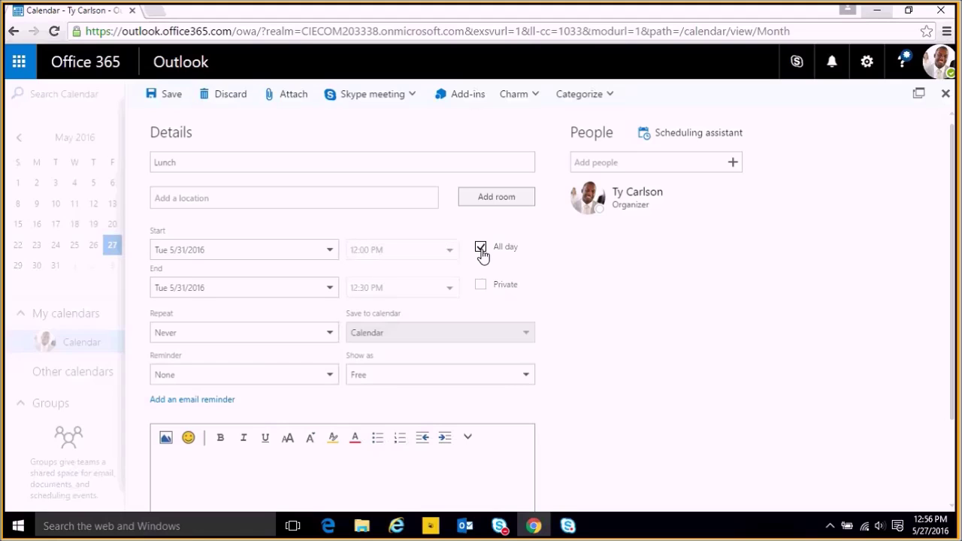
{"action": "left_click", "coordinate": [481, 248]}
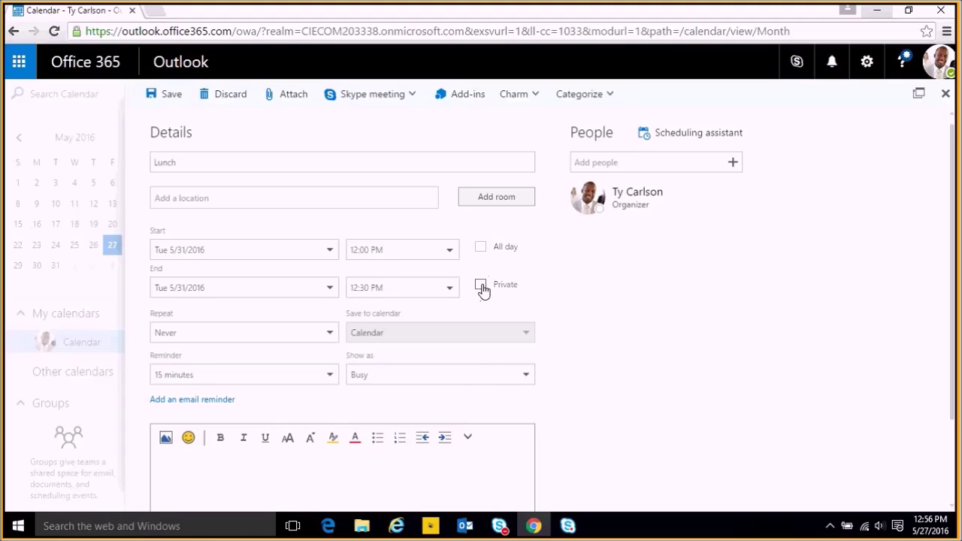
{"action": "left_click", "coordinate": [482, 290]}
{"action": "left_click", "coordinate": [482, 290]}
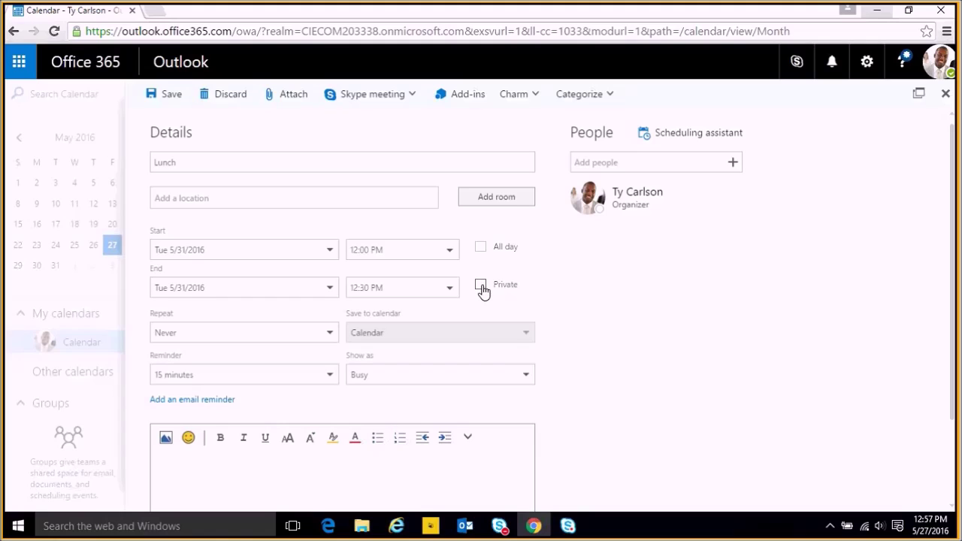
Look through the available repeat patterns and reminder times for the event without choosing any
{"action": "left_click", "coordinate": [329, 335]}
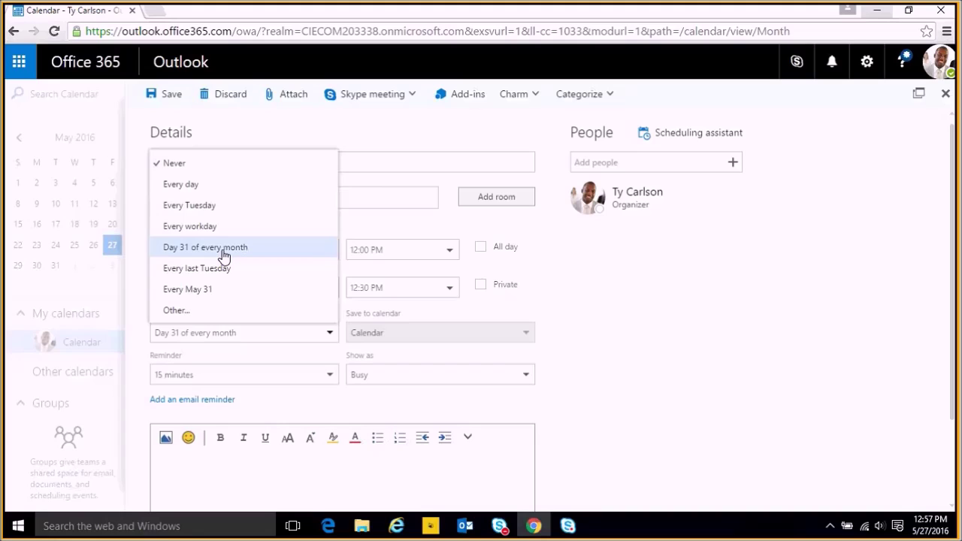
{"action": "left_click", "coordinate": [291, 354]}
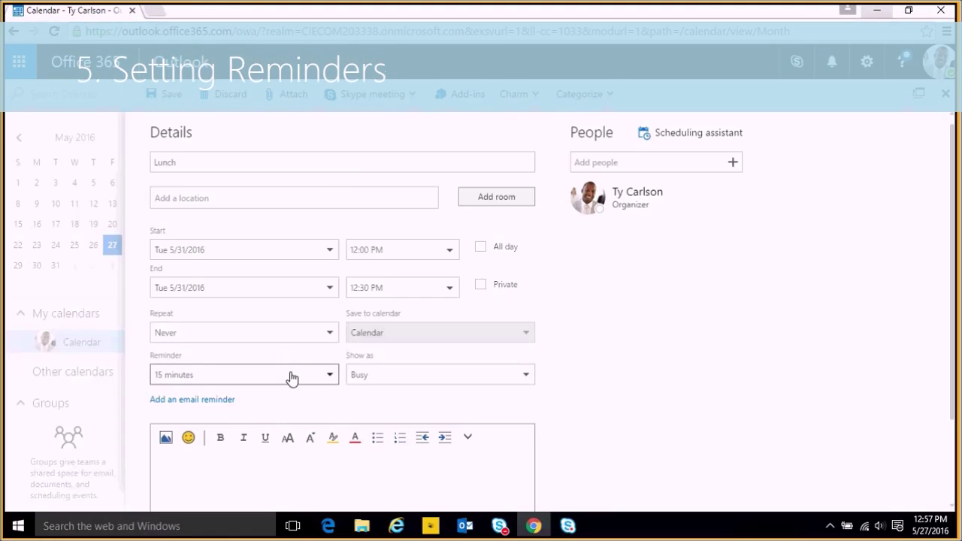
{"action": "left_click", "coordinate": [290, 378]}
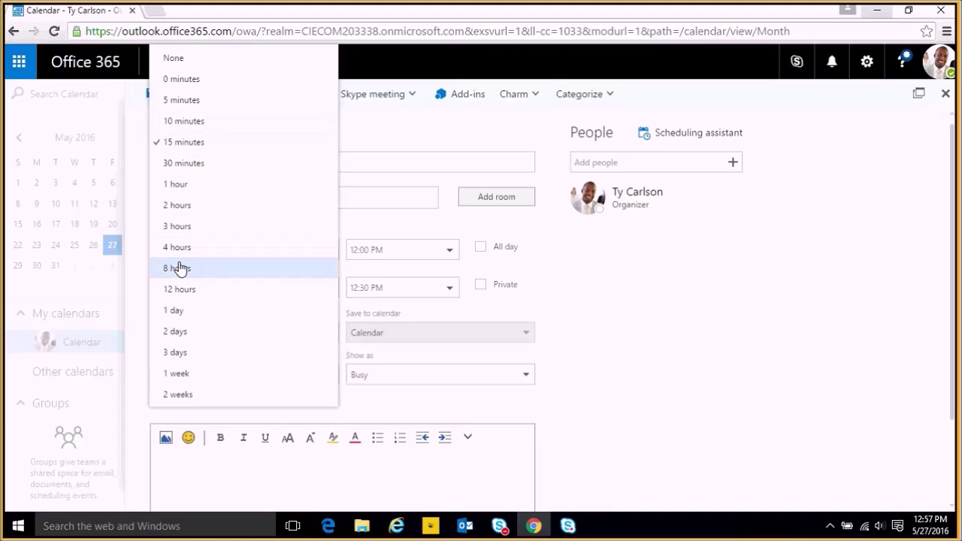
{"action": "left_click", "coordinate": [436, 408]}
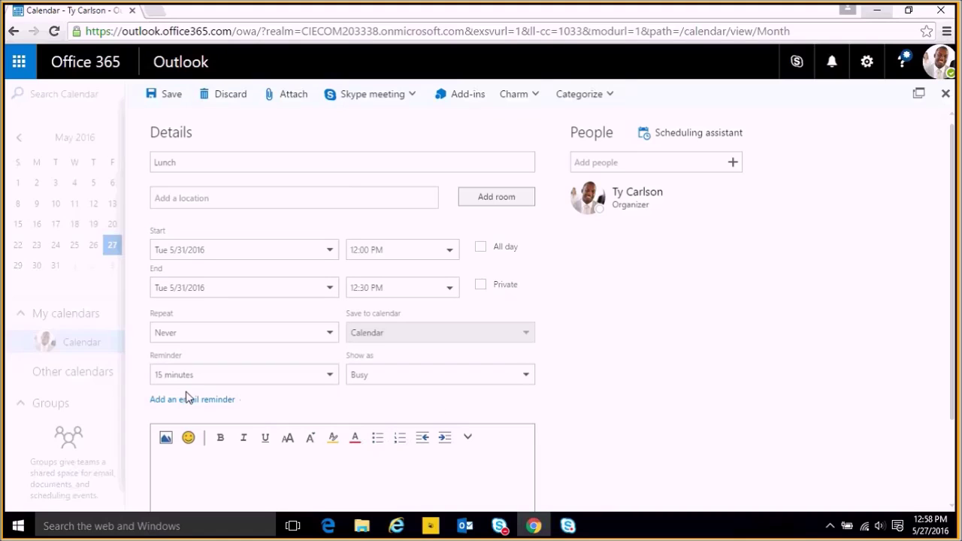
Try adding an email reminder to the event and review its timing, recipient and message options
{"action": "left_click", "coordinate": [181, 404]}
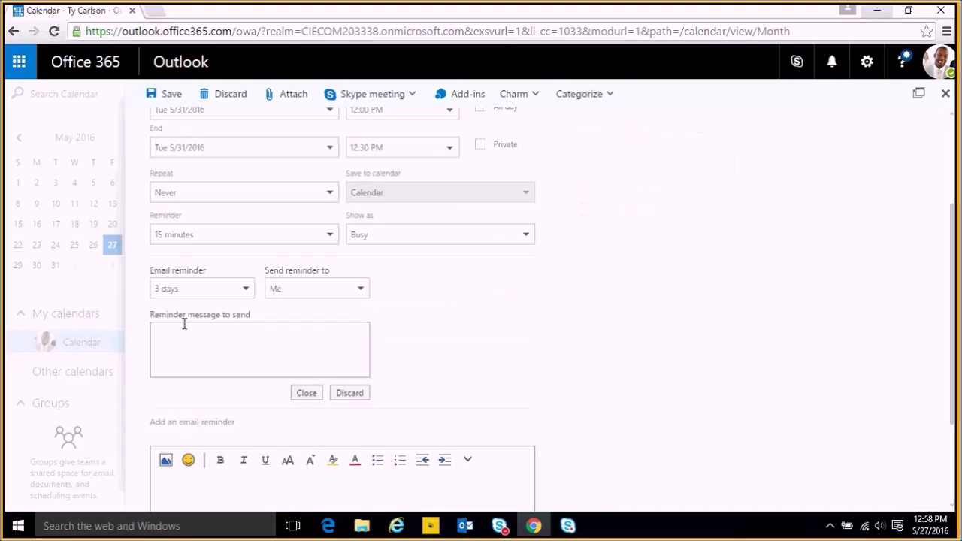
{"action": "left_click", "coordinate": [245, 292]}
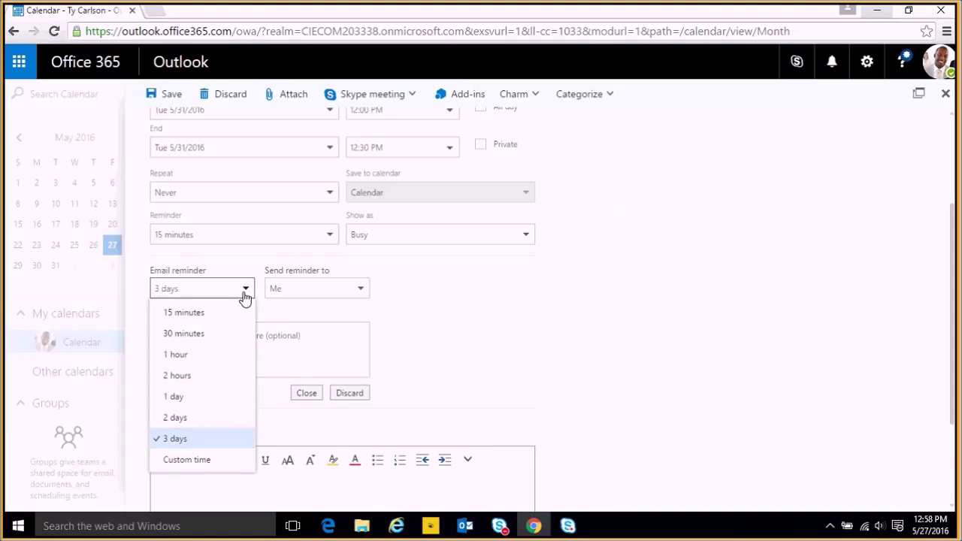
{"action": "left_click", "coordinate": [364, 296]}
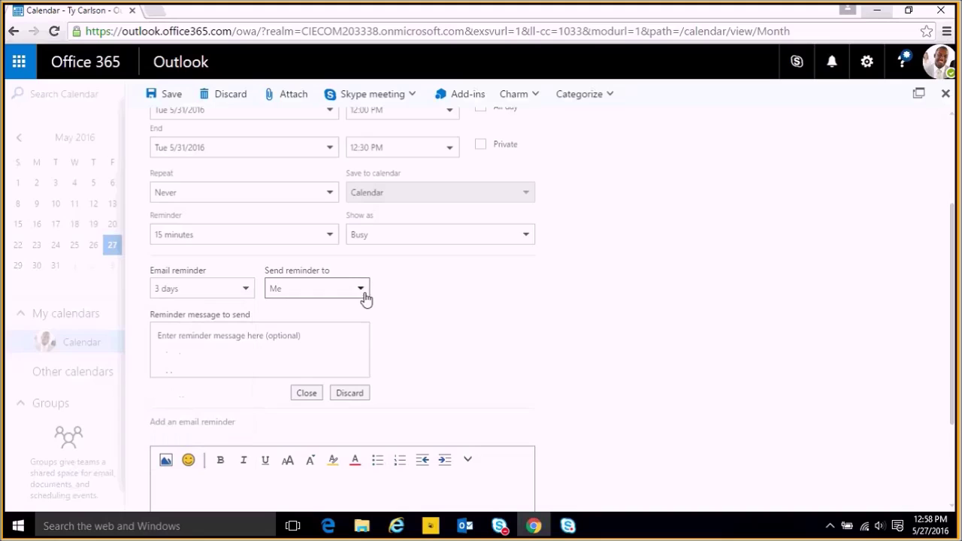
{"action": "left_click", "coordinate": [364, 296]}
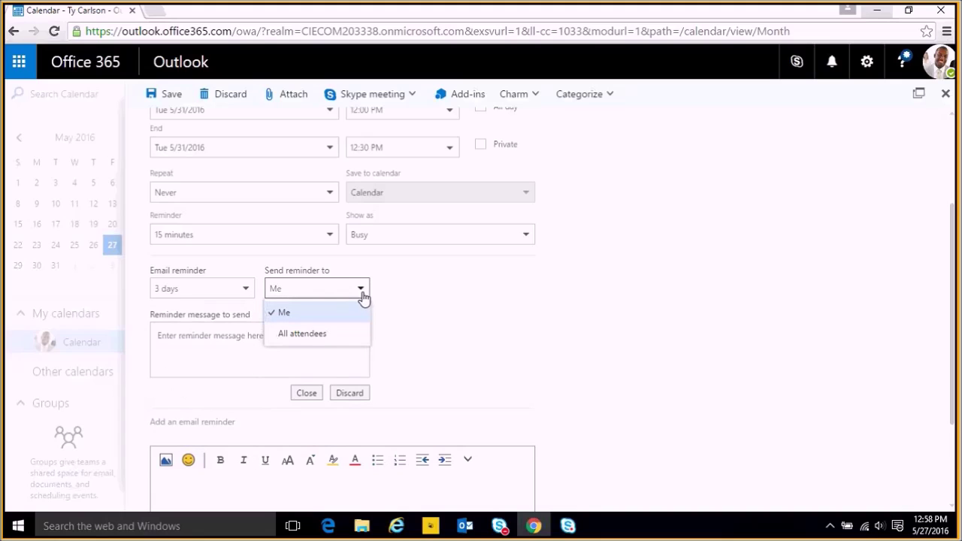
{"action": "left_click", "coordinate": [362, 294]}
{"action": "left_click", "coordinate": [362, 294]}
{"action": "left_click", "coordinate": [211, 339]}
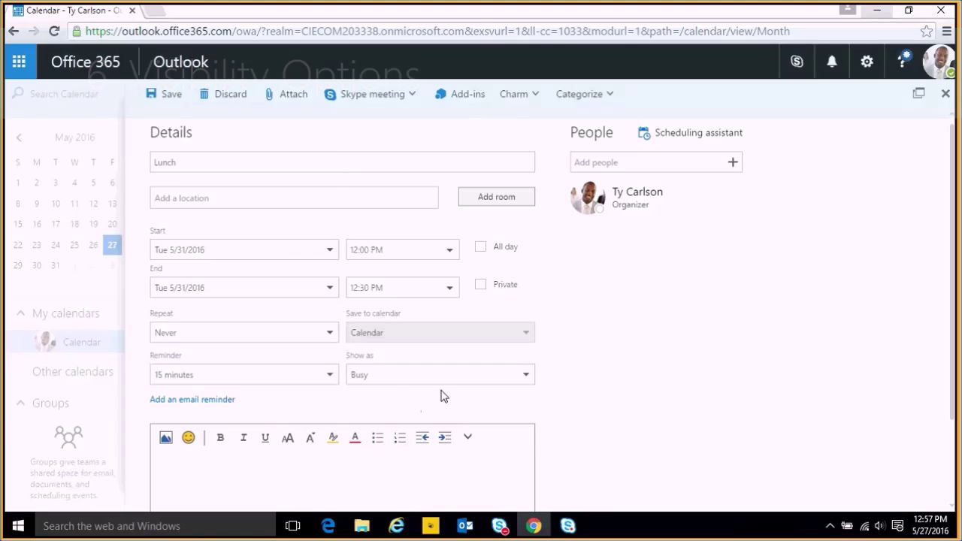
Show the event as Busy and enter "We eat lunch!" as its description
{"action": "left_click", "coordinate": [529, 380]}
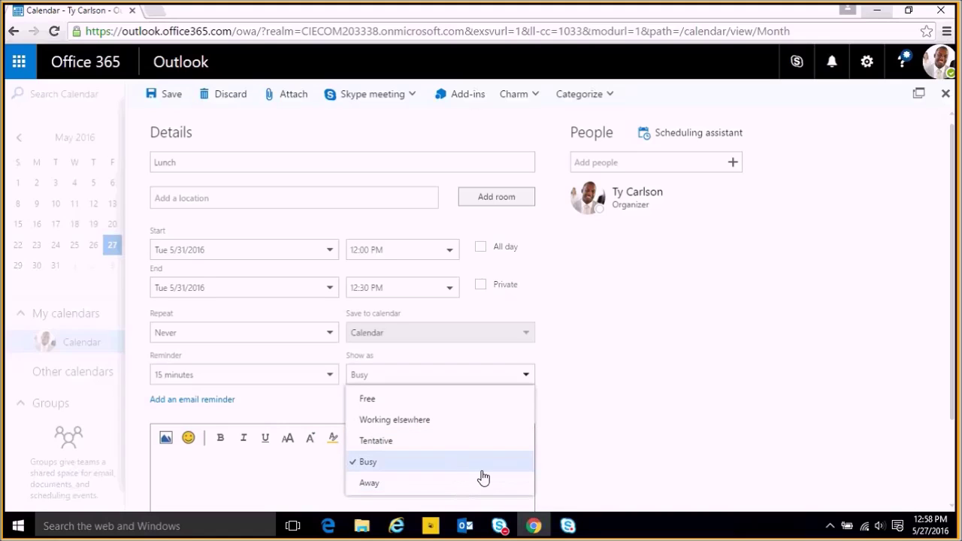
{"action": "left_click", "coordinate": [484, 460]}
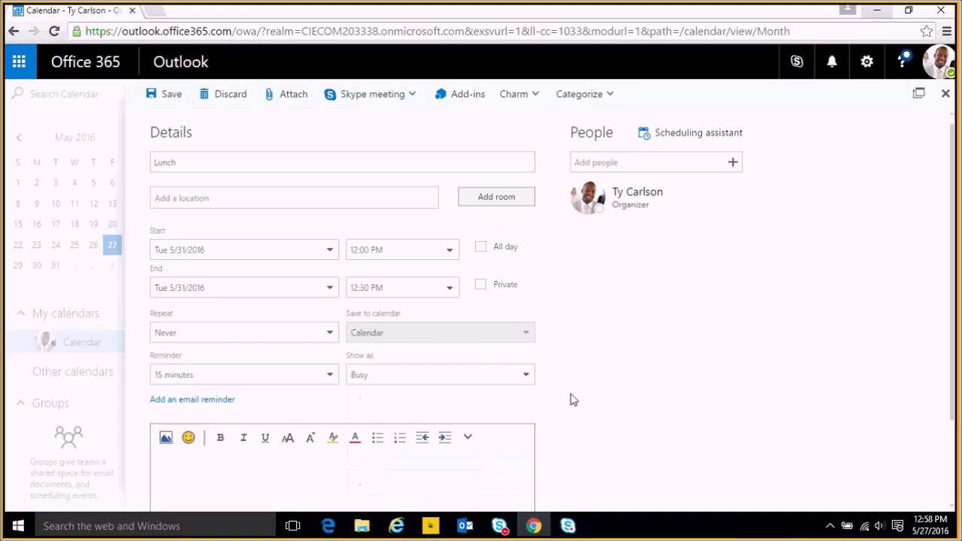
{"action": "scroll", "coordinate": [376, 387], "scroll_direction": "down", "scroll_amount": 2}
{"action": "left_click", "coordinate": [186, 373]}
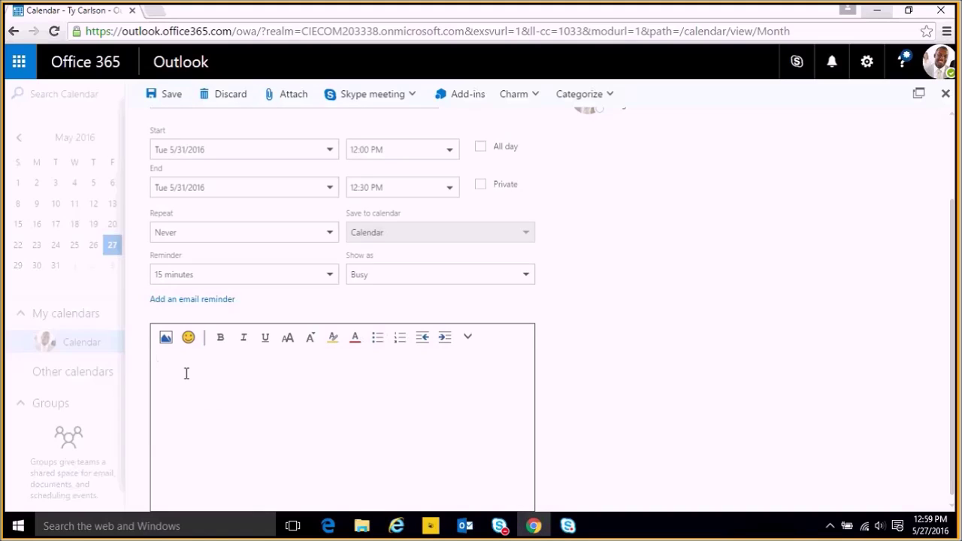
{"action": "type", "text": "We eat lunch!"}
{"action": "scroll", "coordinate": [368, 443], "scroll_direction": "up", "scroll_amount": 2}
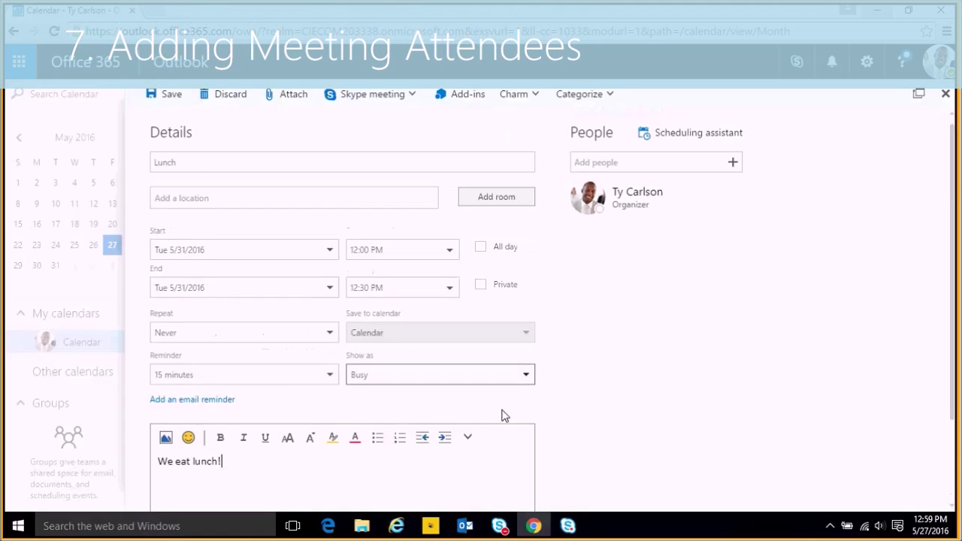
Invite three coworkers to the event as attendees, using the suggested contacts
{"action": "left_click", "coordinate": [596, 164]}
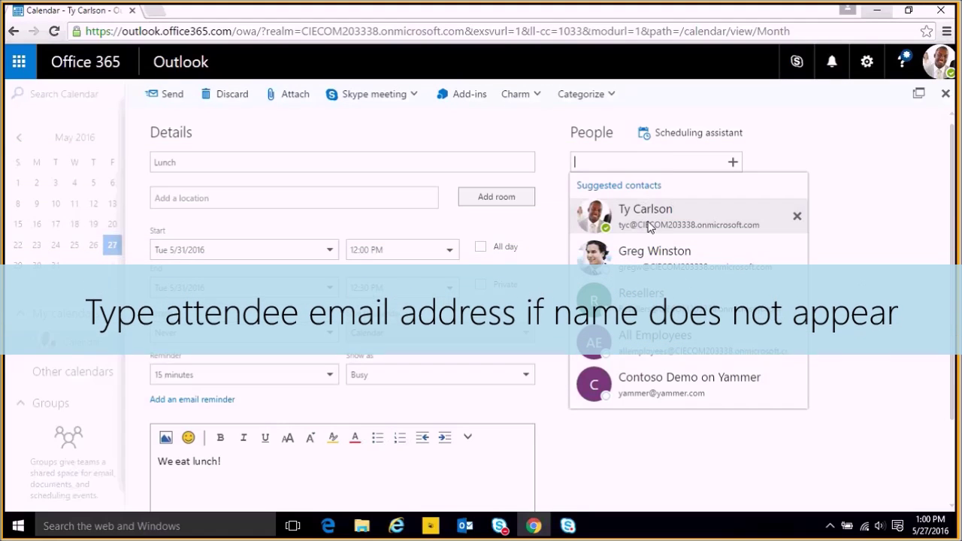
{"action": "left_click", "coordinate": [647, 254]}
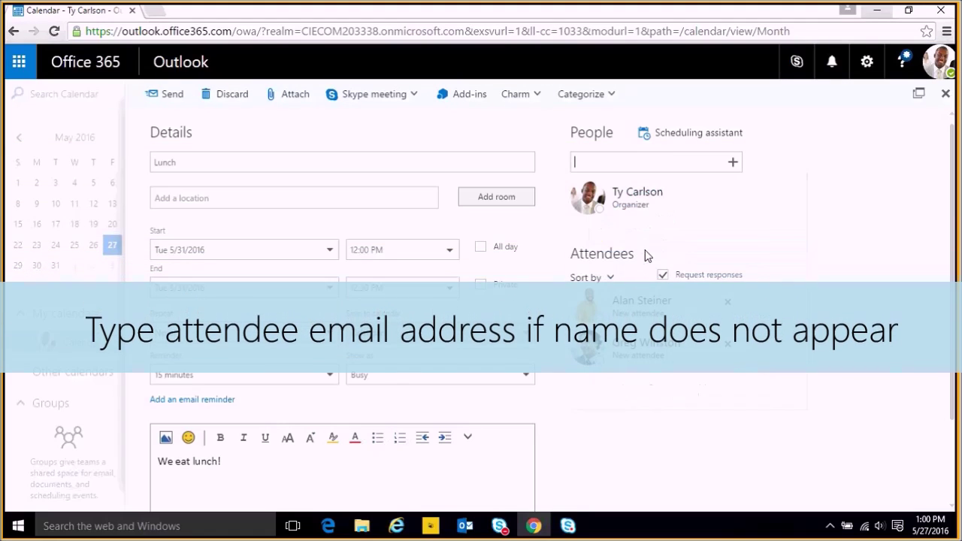
{"action": "left_click", "coordinate": [602, 166]}
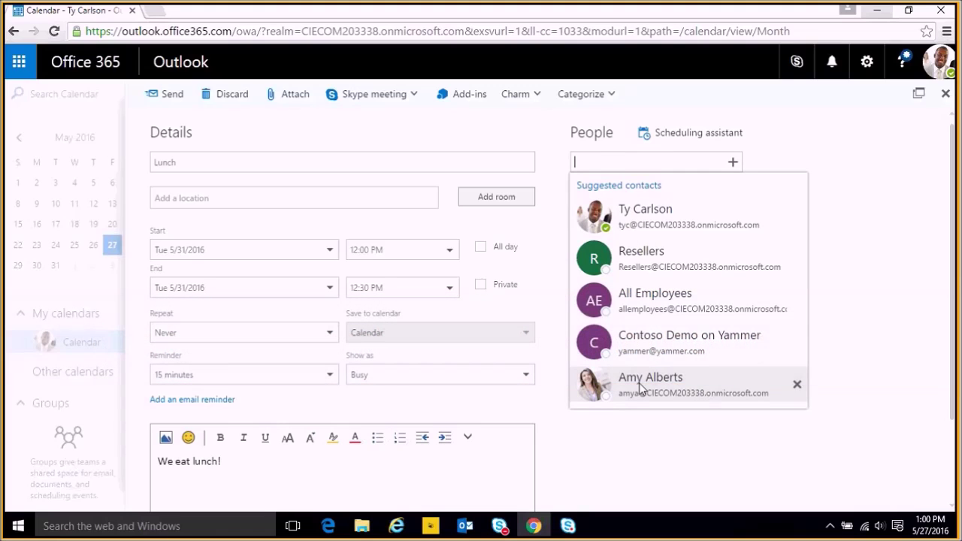
{"action": "left_click", "coordinate": [640, 388]}
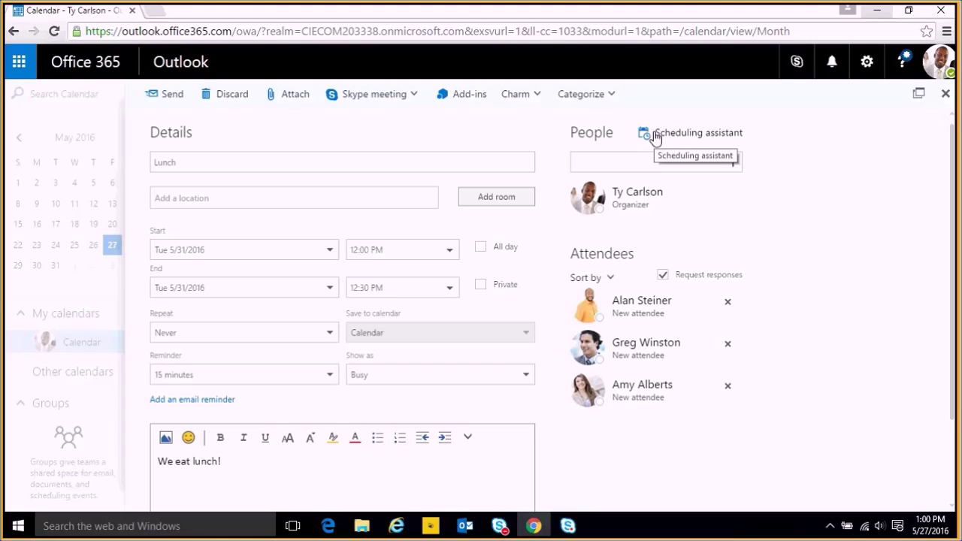
Examine all attendees' availability for Tuesday, May 31, 2016 in the Scheduling assistant
{"action": "left_click", "coordinate": [655, 136]}
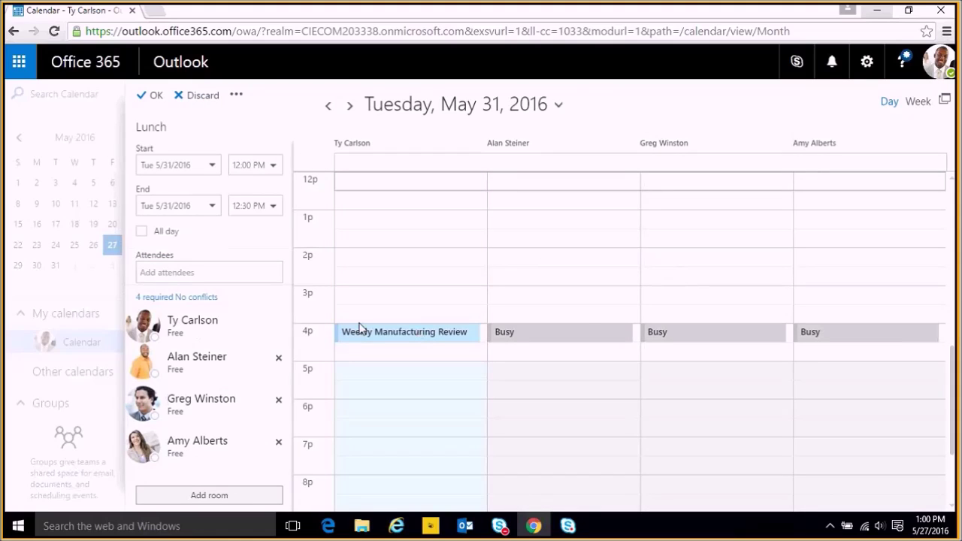
{"action": "scroll", "coordinate": [619, 286], "scroll_direction": "down", "scroll_amount": 3}
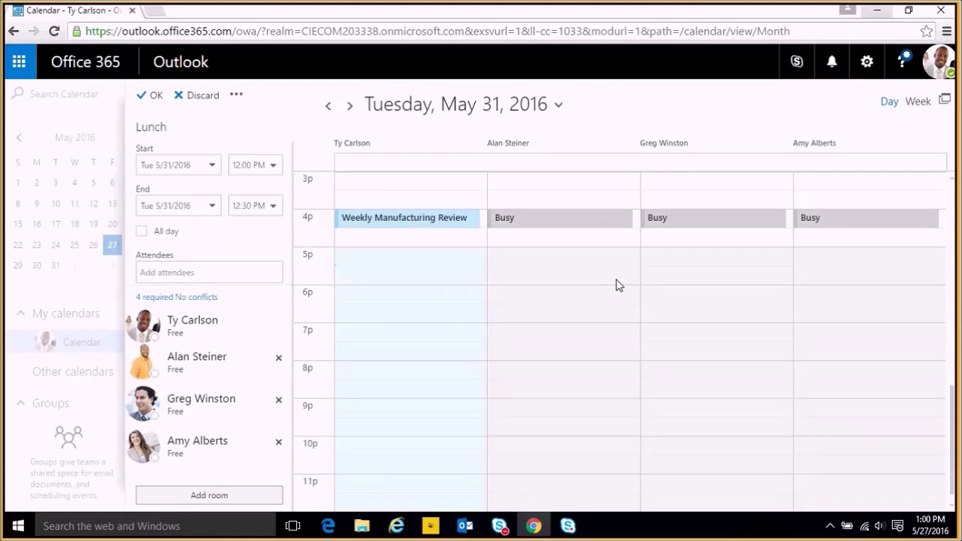
{"action": "scroll", "coordinate": [594, 309], "scroll_direction": "up", "scroll_amount": 9}
{"action": "scroll", "coordinate": [569, 326], "scroll_direction": "down", "scroll_amount": 3}
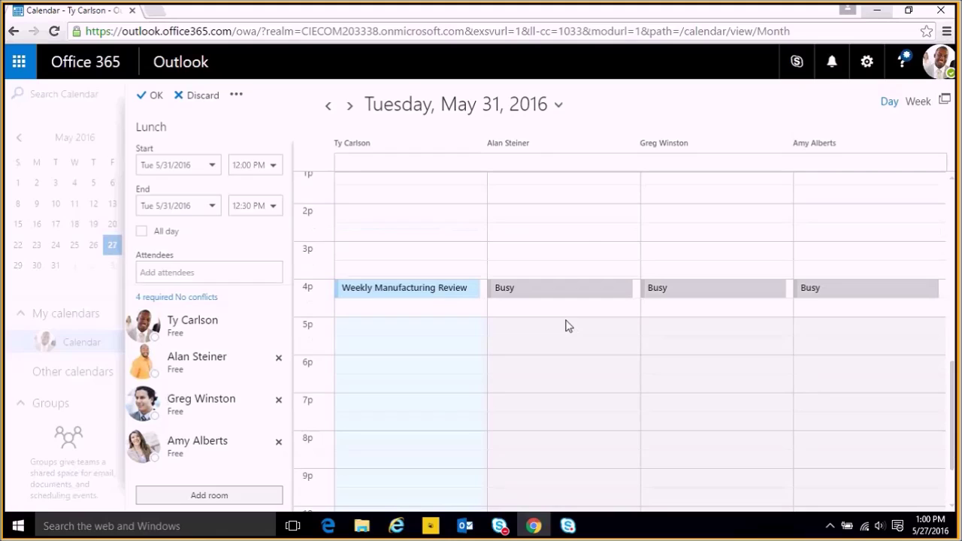
{"action": "scroll", "coordinate": [586, 236], "scroll_direction": "up", "scroll_amount": 2}
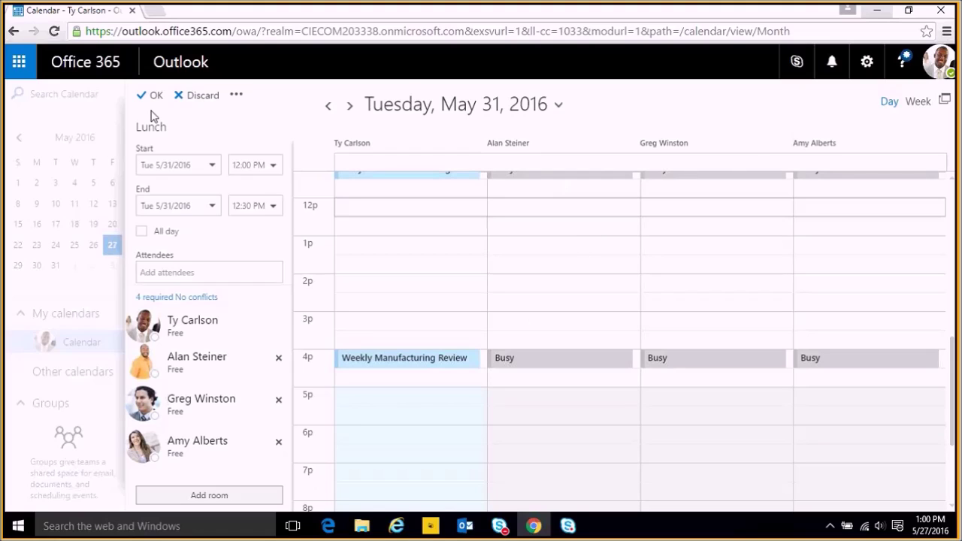
Check the attendees' availability around 12:00 PM and accept the Lunch meeting's scheduling details
{"action": "scroll", "coordinate": [492, 298], "scroll_direction": "up", "scroll_amount": 2}
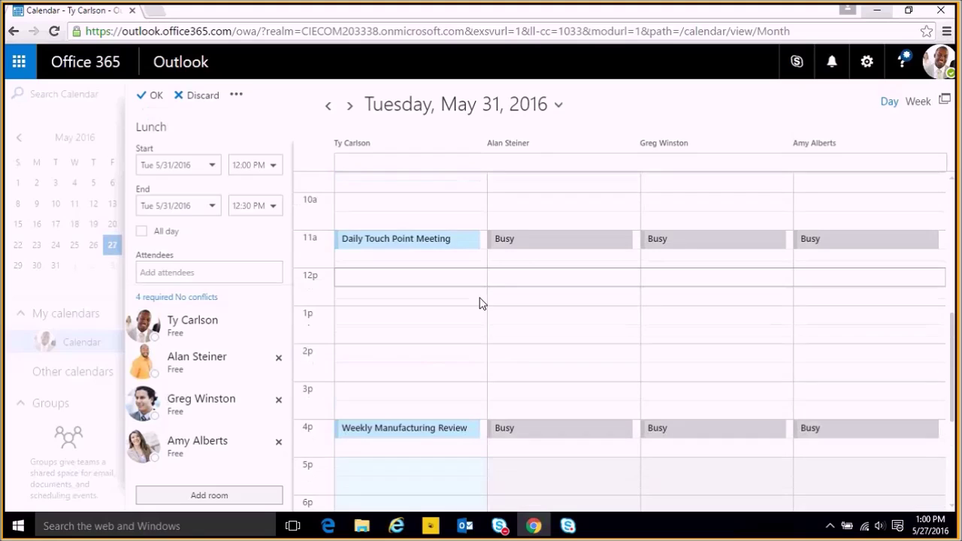
{"action": "left_click", "coordinate": [145, 96]}
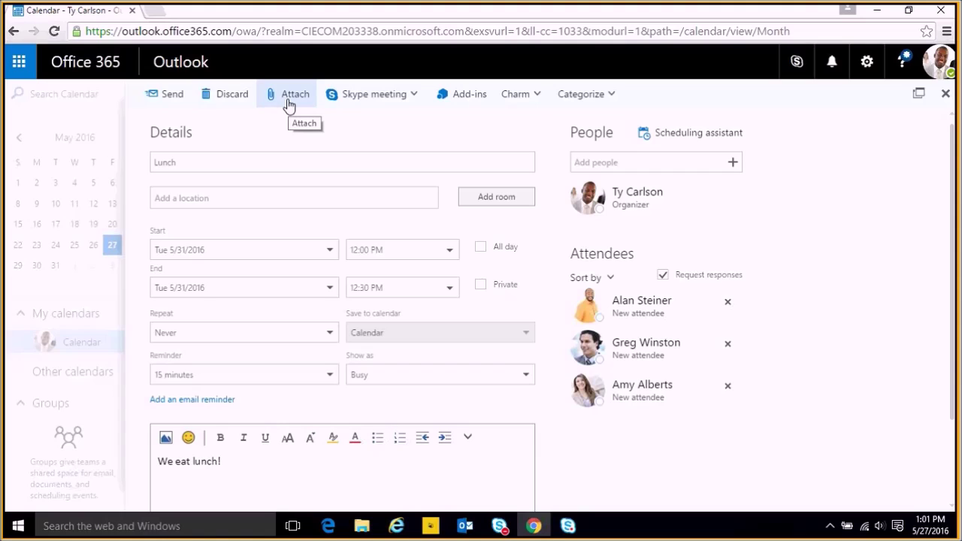
Review the Skype meeting options and the available charm icons for the Lunch event
{"action": "left_click", "coordinate": [414, 96]}
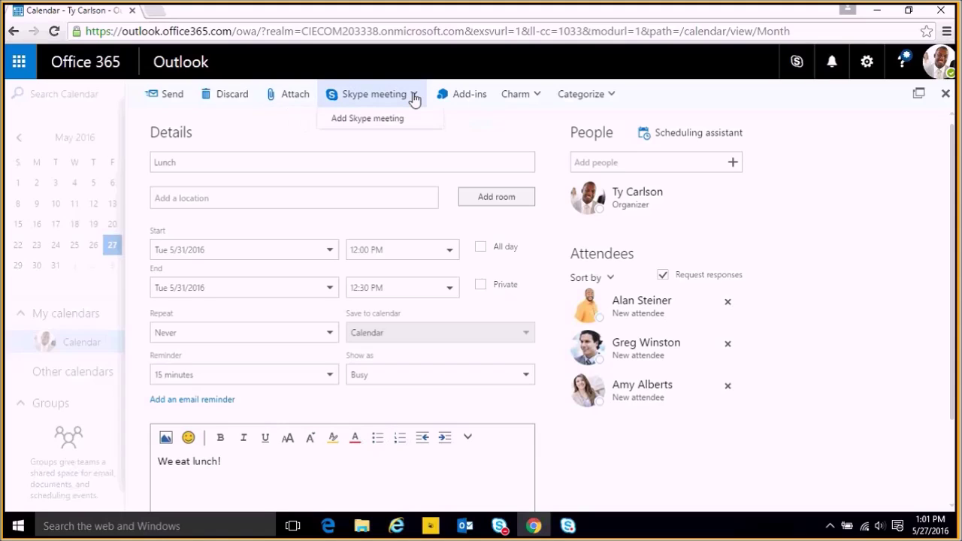
{"action": "left_click", "coordinate": [444, 134]}
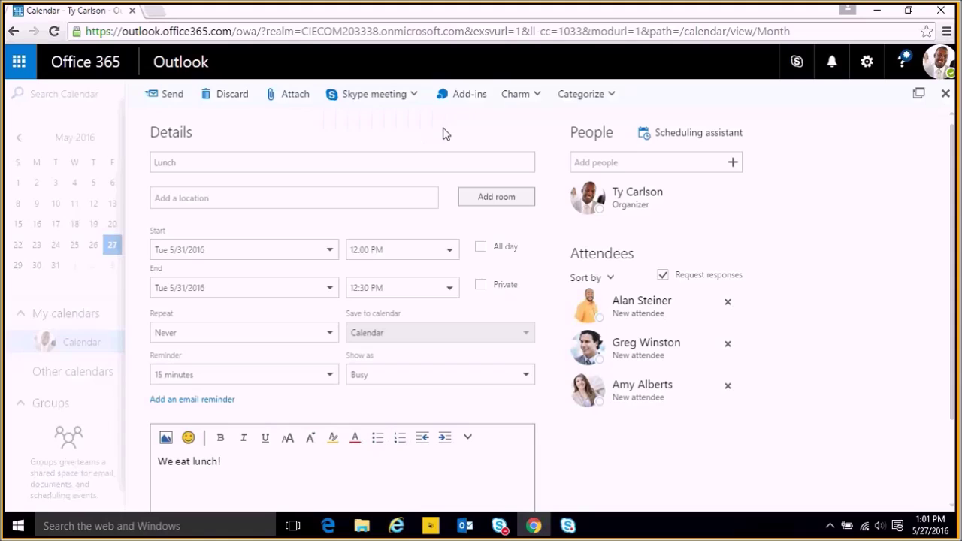
{"action": "left_click", "coordinate": [518, 94]}
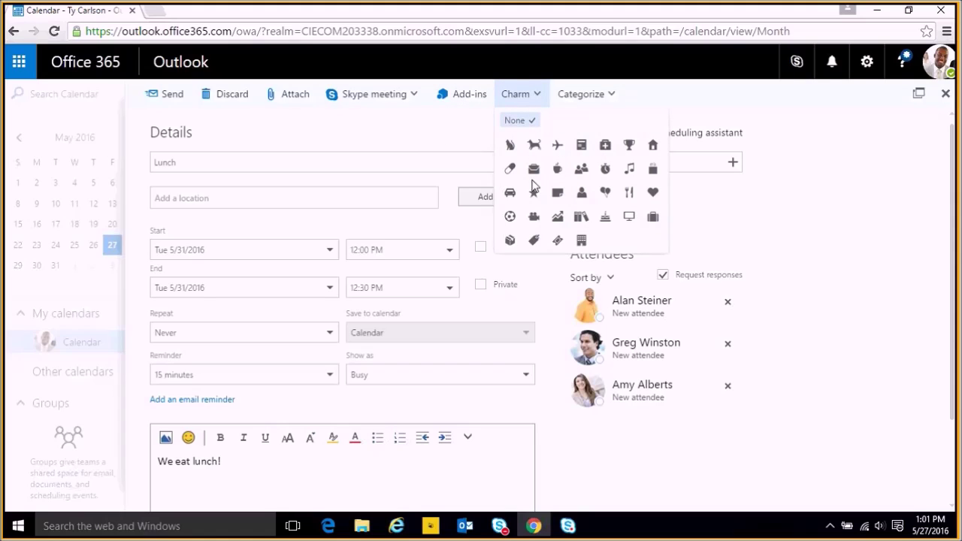
{"action": "left_click", "coordinate": [456, 140]}
Assign the Green category to the Lunch event and send the meeting invitation to the attendees
{"action": "left_click", "coordinate": [590, 94]}
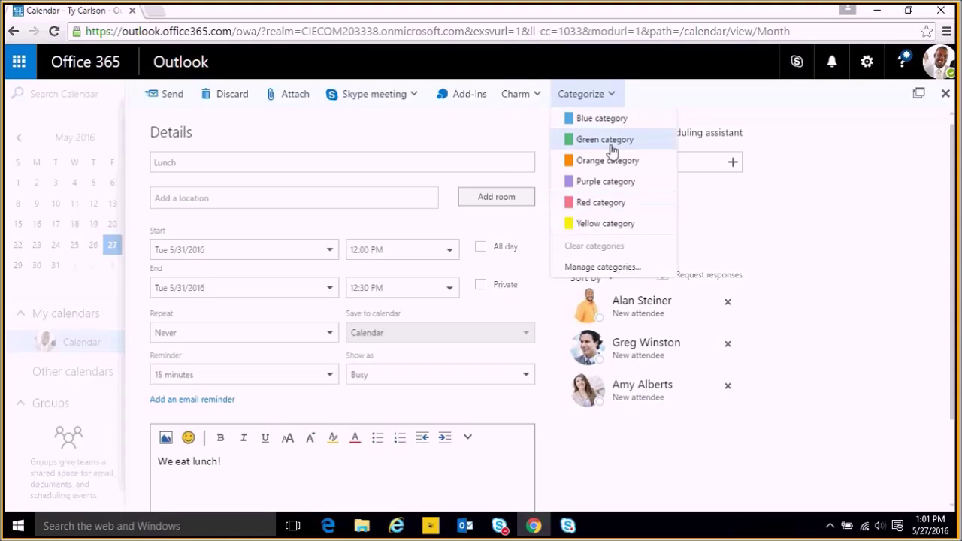
{"action": "left_click", "coordinate": [613, 140]}
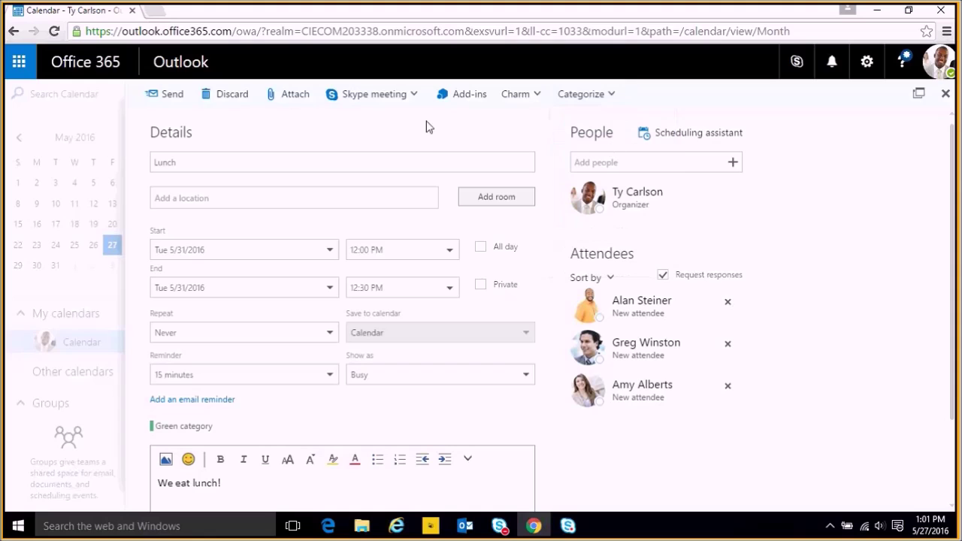
{"action": "left_click", "coordinate": [165, 97]}
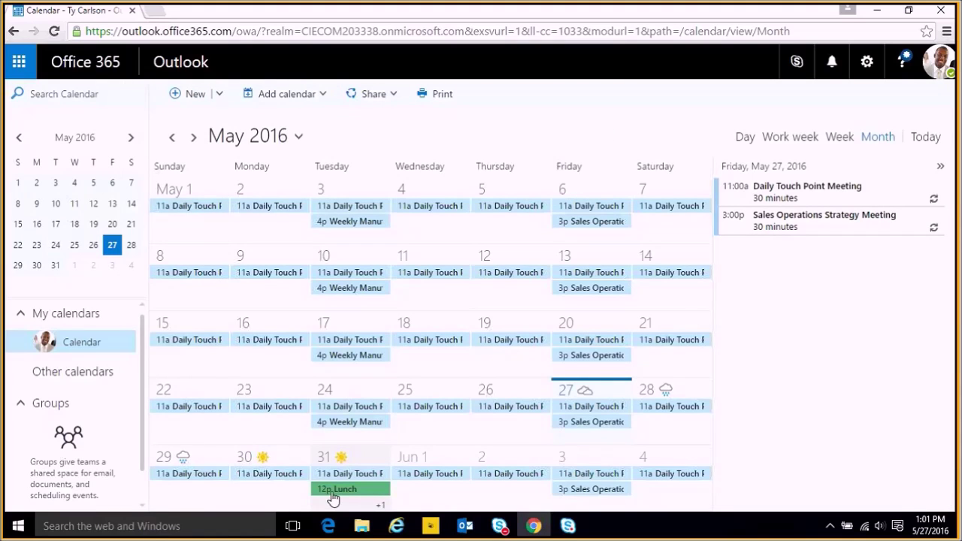